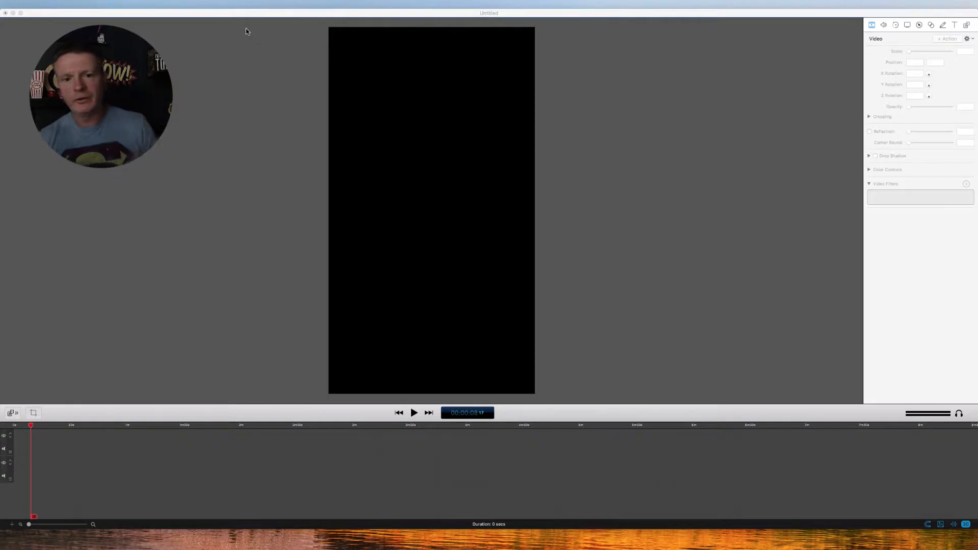
Add the IMG_0489.MOV clip from the media library to the vertical canvas
left_click(247, 29)
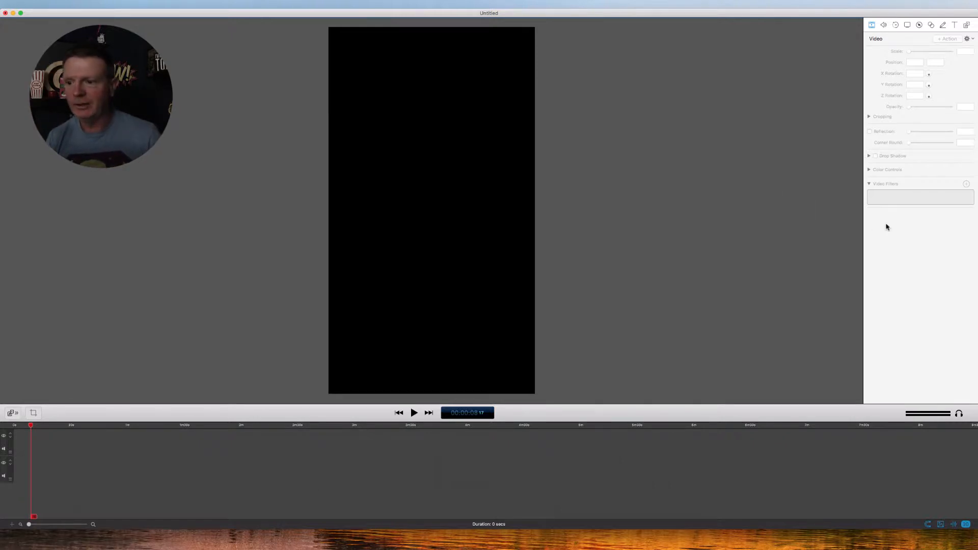
left_click(967, 25)
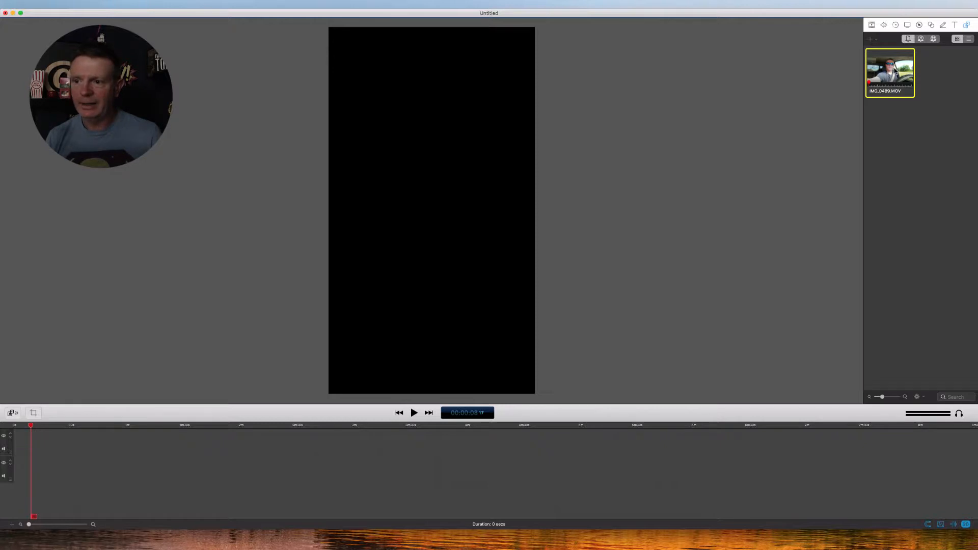
left_click_drag(896, 70, 594, 317)
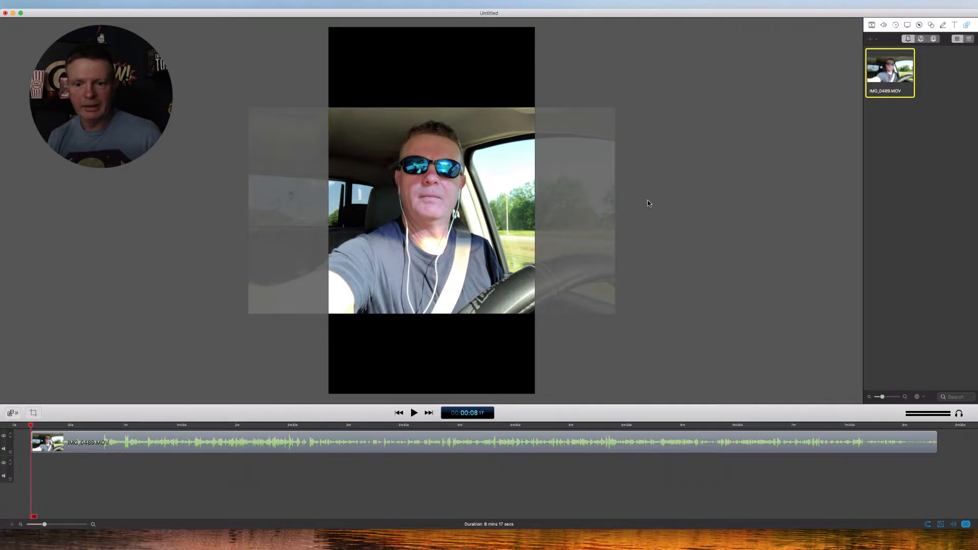
Try shrinking the clip to fit the canvas width, and undo the resizing
left_click(380, 240)
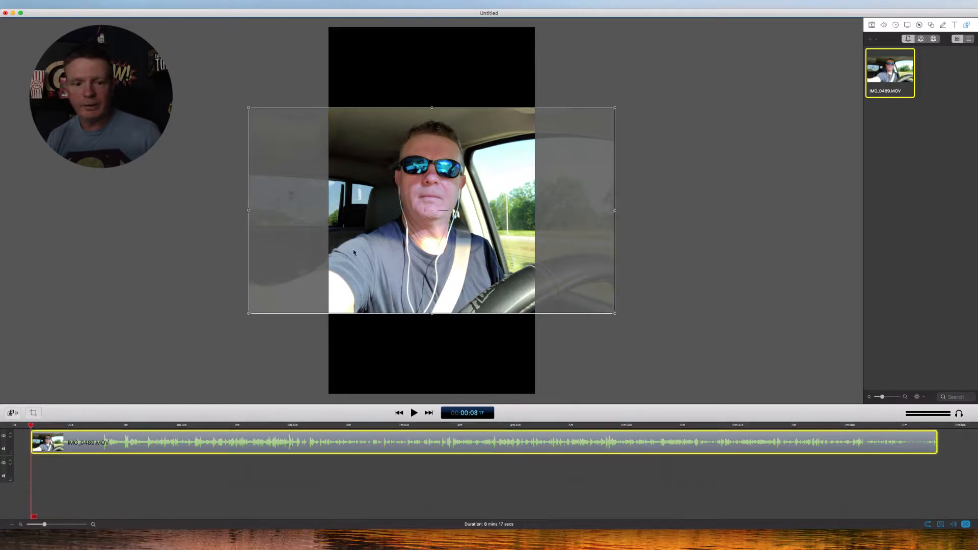
left_click_drag(248, 313, 339, 277)
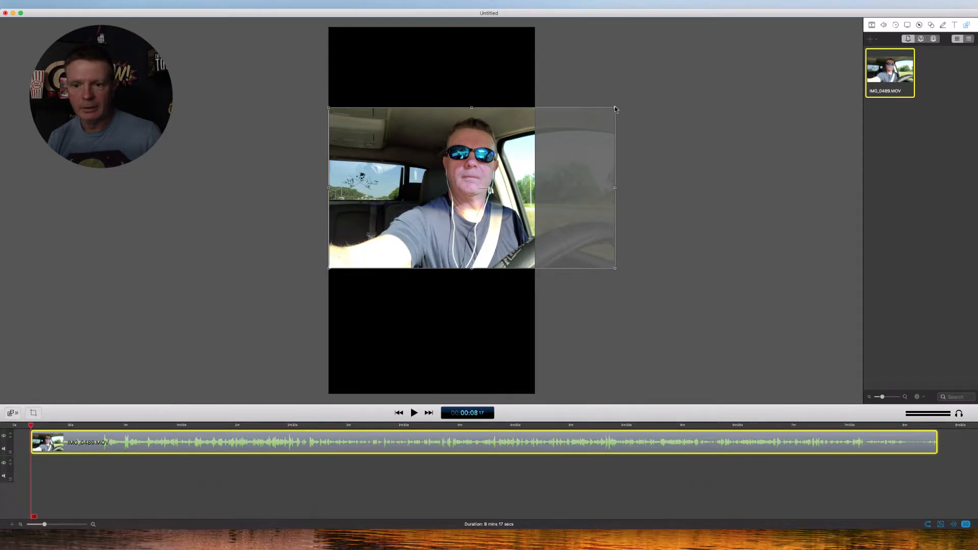
left_click_drag(615, 108, 538, 154)
mouse_move(470, 205)
left_mouse_down()
mouse_move(471, 193)
mouse_move(470, 215)
mouse_move(470, 206)
left_mouse_up()
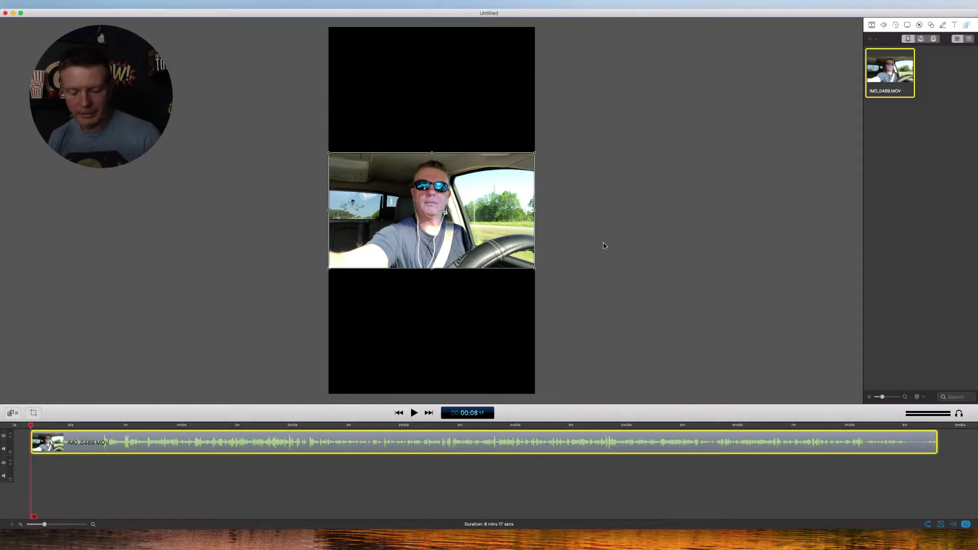
key("super+z")
key("super+z")
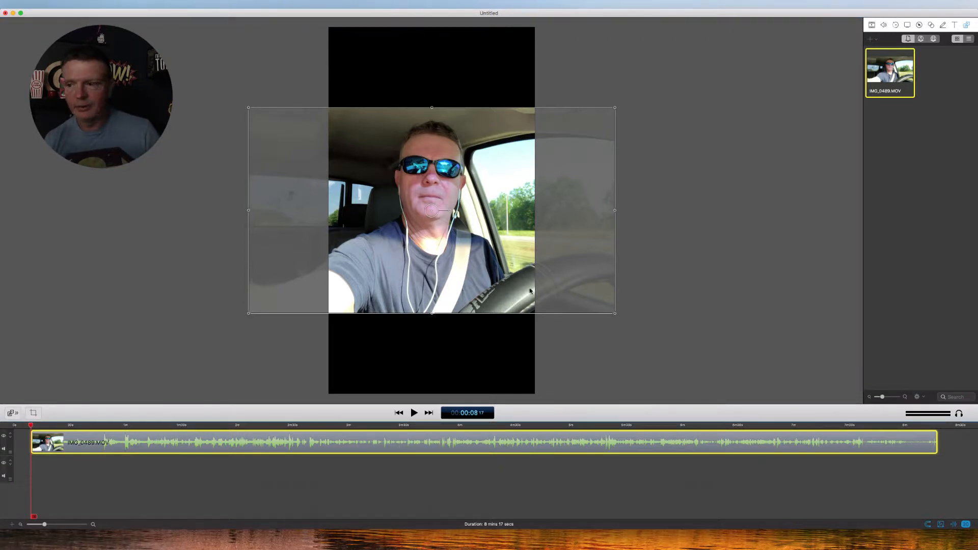
Duplicate the IMG_0489.MOV clip onto a second track
key("super+d")
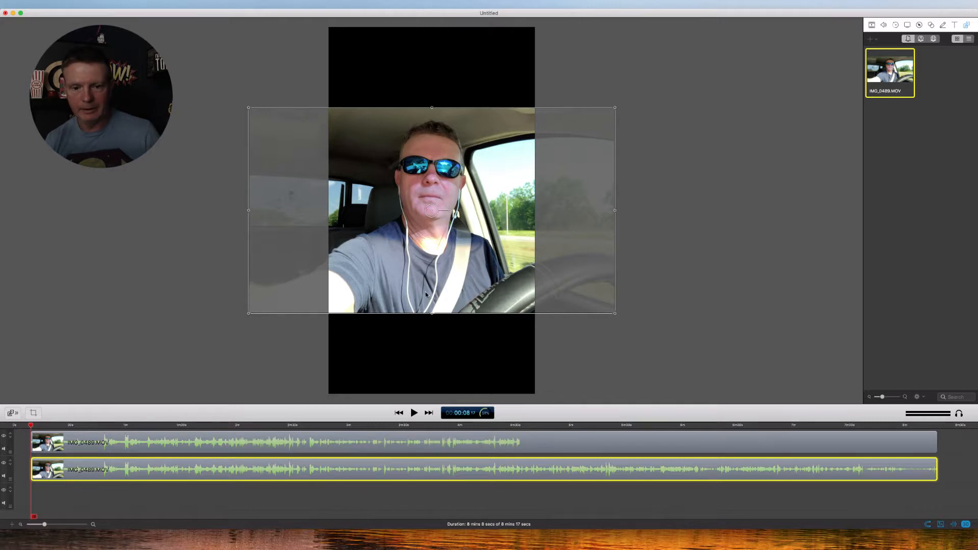
Try offsetting the two clip copies up and down on the canvas, and undo both moves
left_click_drag(385, 243, 388, 157)
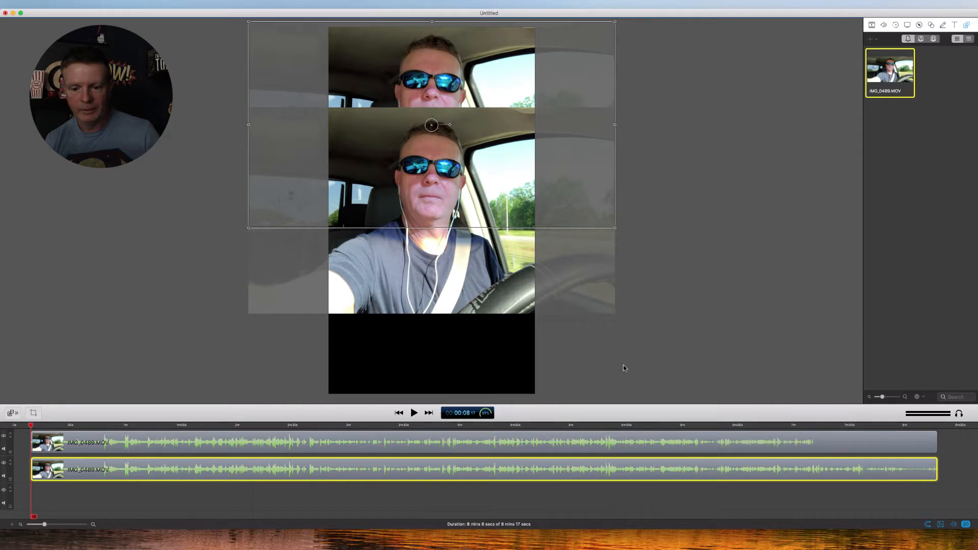
left_click_drag(445, 259, 458, 342)
key("super+z")
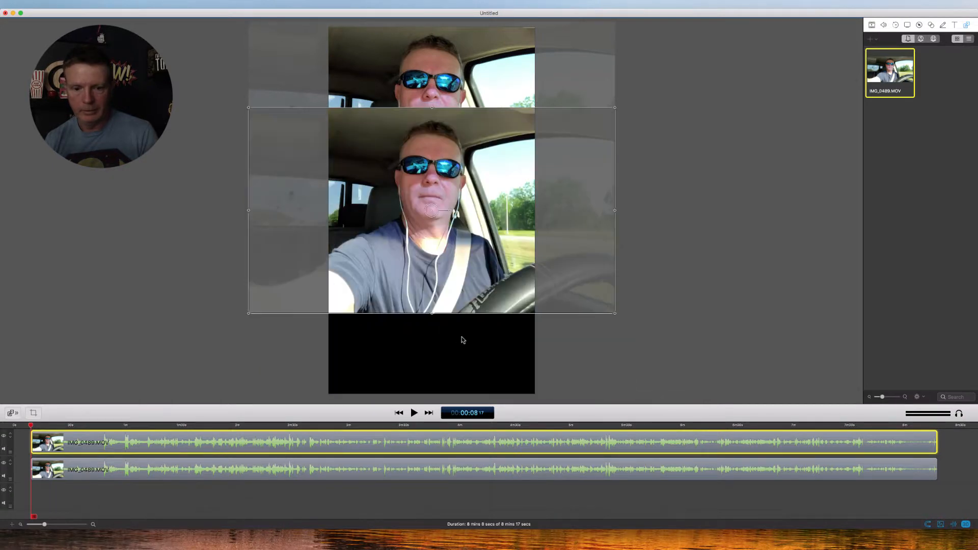
key("super+z")
left_click(661, 253)
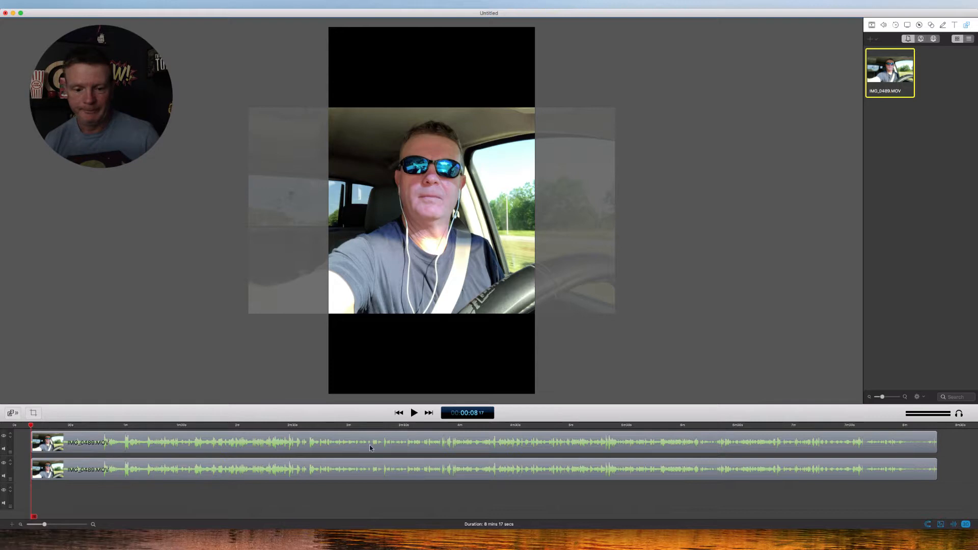
Detach the audio from the lower-track copy of IMG_0489.MOV and delete the detached audio clip
left_click(341, 469)
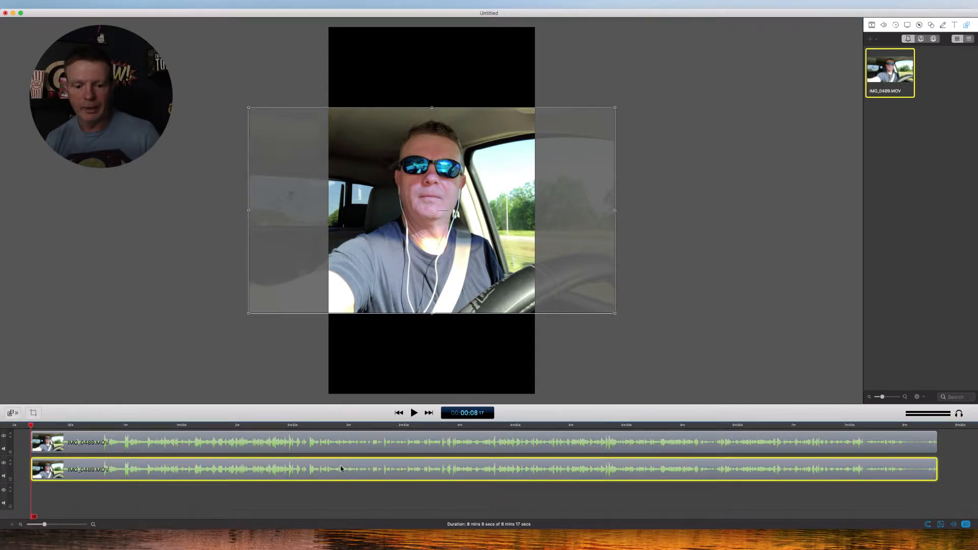
key("super+shift+a")
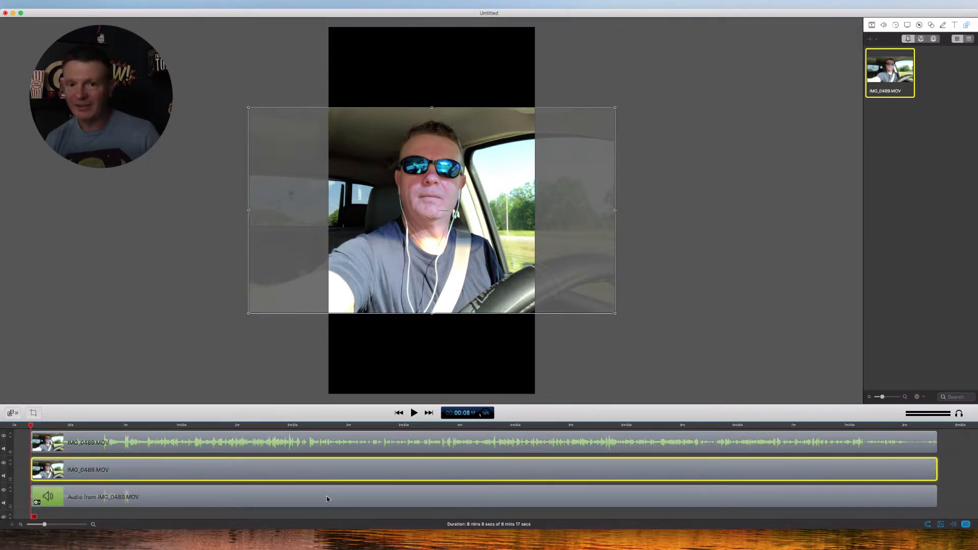
left_click(326, 499)
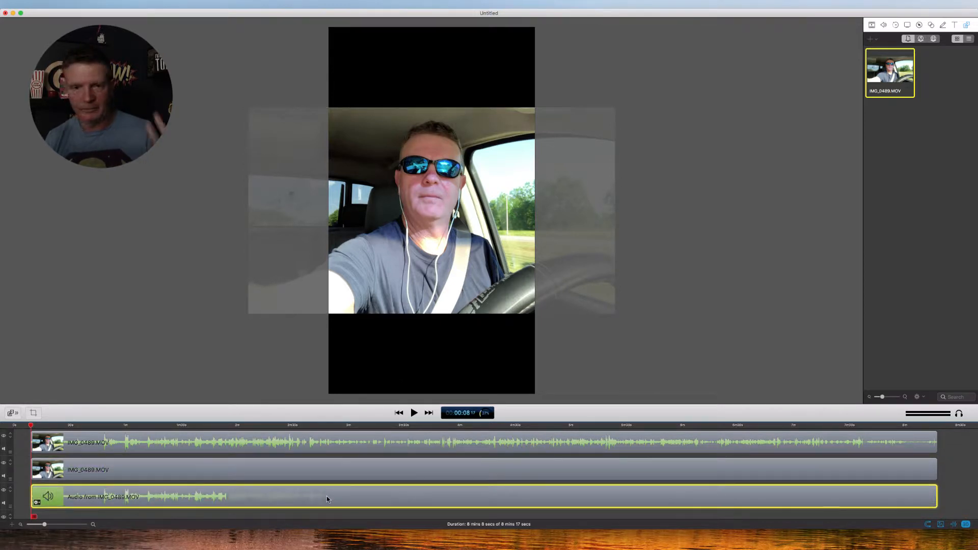
key("Delete")
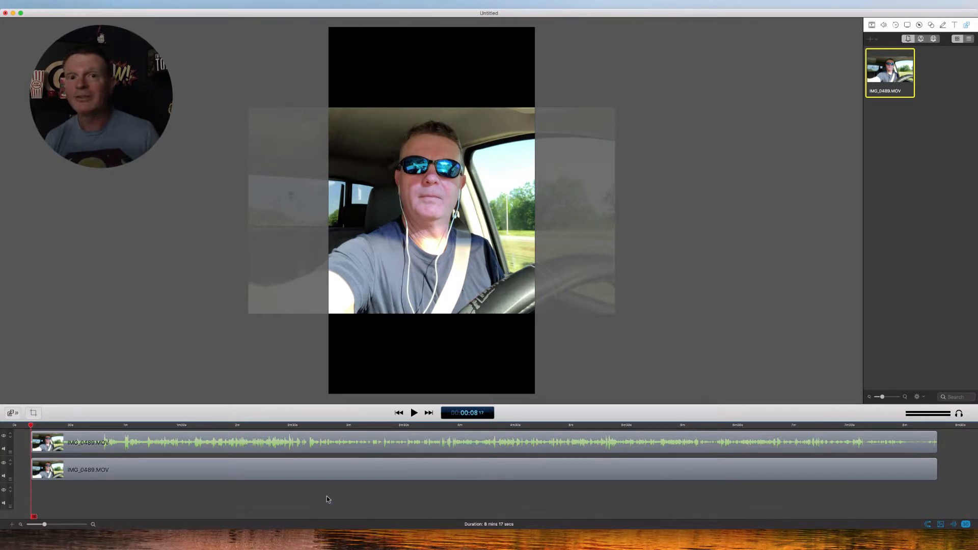
left_click(290, 470)
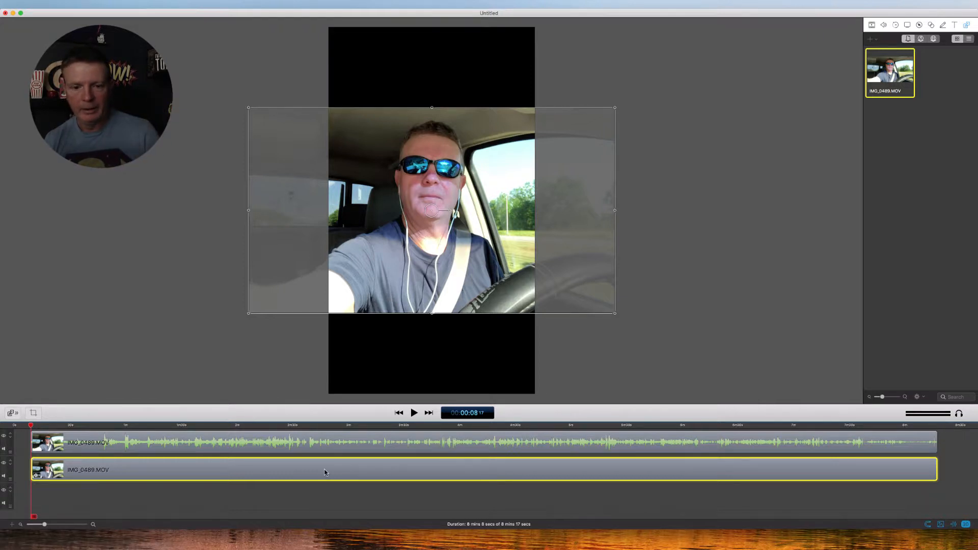
Move the foreground clip out of the way and enlarge the silent background copy to about 178% so it fills the canvas height
left_click(356, 449)
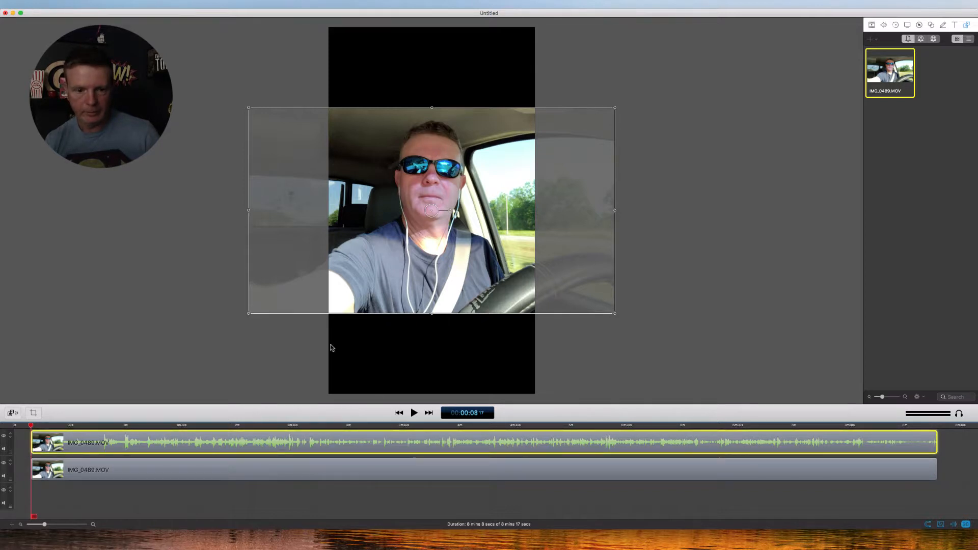
left_click_drag(249, 108, 269, 104)
left_click_drag(445, 220, 452, 333)
left_click(420, 198)
left_click_drag(249, 109, 131, 29)
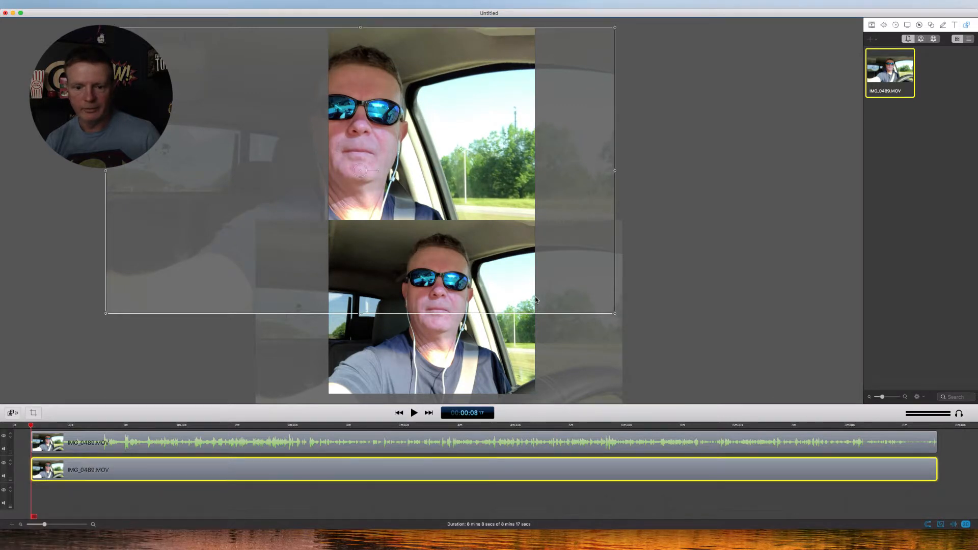
left_click_drag(460, 334, 450, 184)
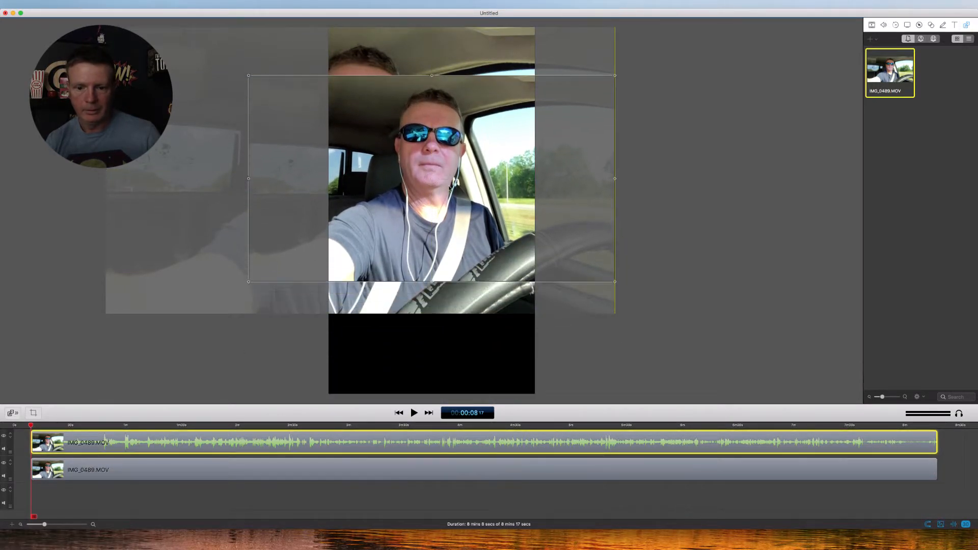
left_click(566, 300)
left_click_drag(616, 316, 759, 396)
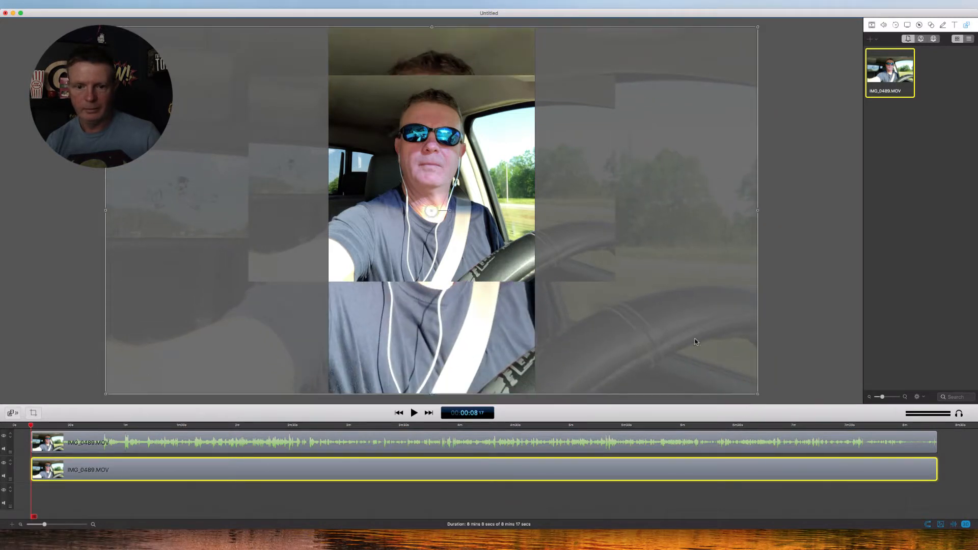
left_click_drag(455, 213, 452, 215)
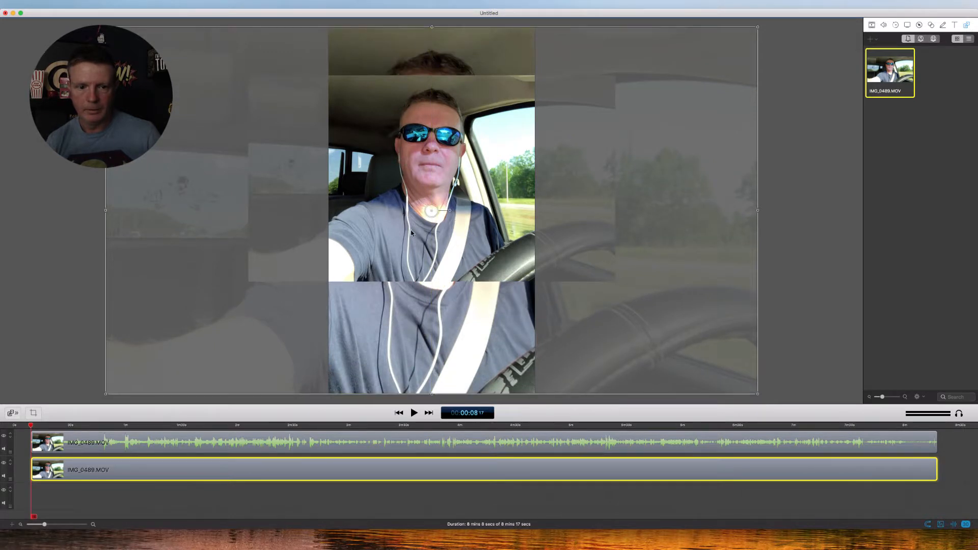
Center the foreground clip on the canvas and play a few seconds to check the composition
left_click(403, 247)
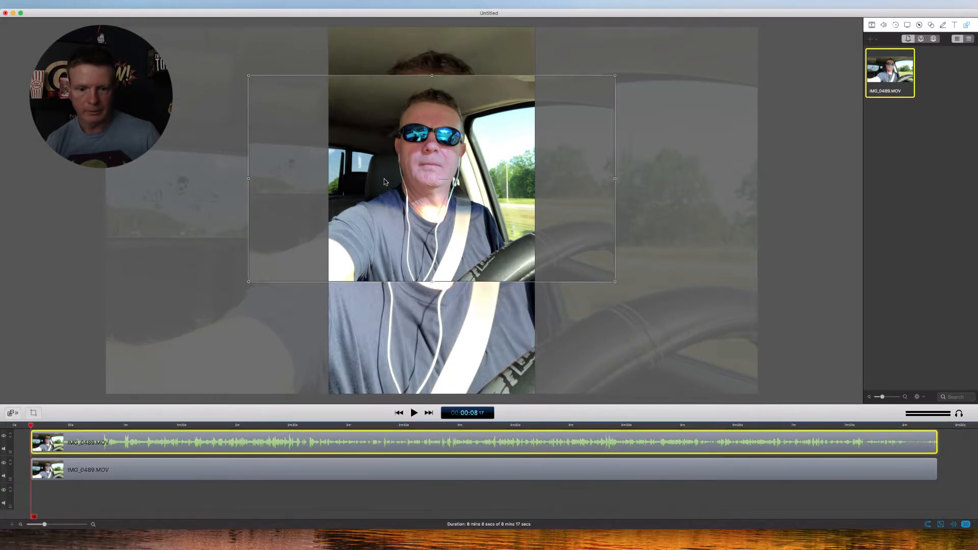
left_click_drag(386, 184, 388, 218)
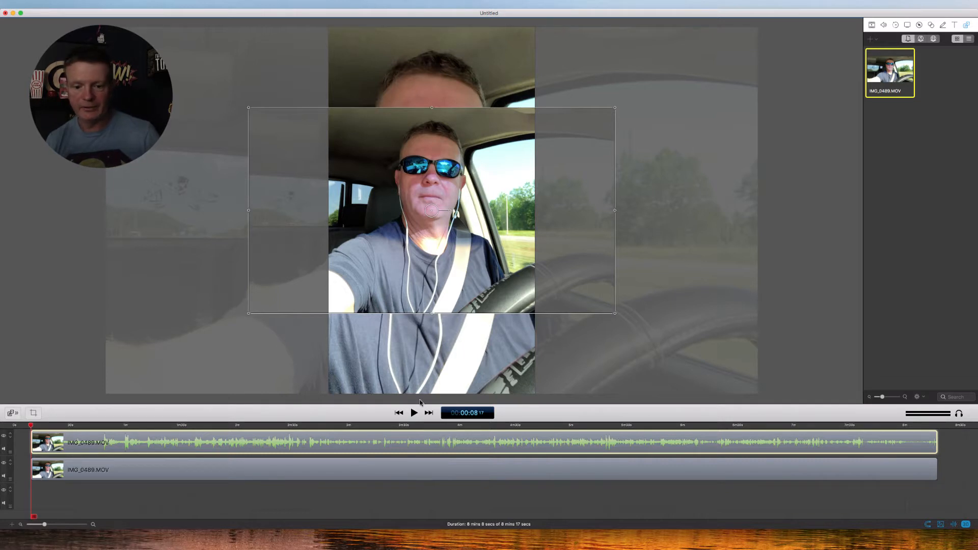
left_click(412, 417)
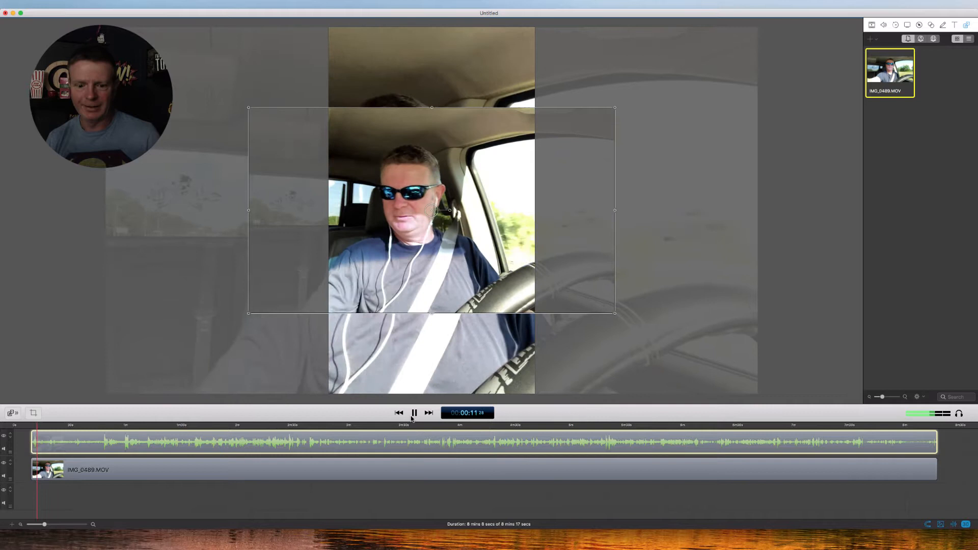
left_click(412, 417)
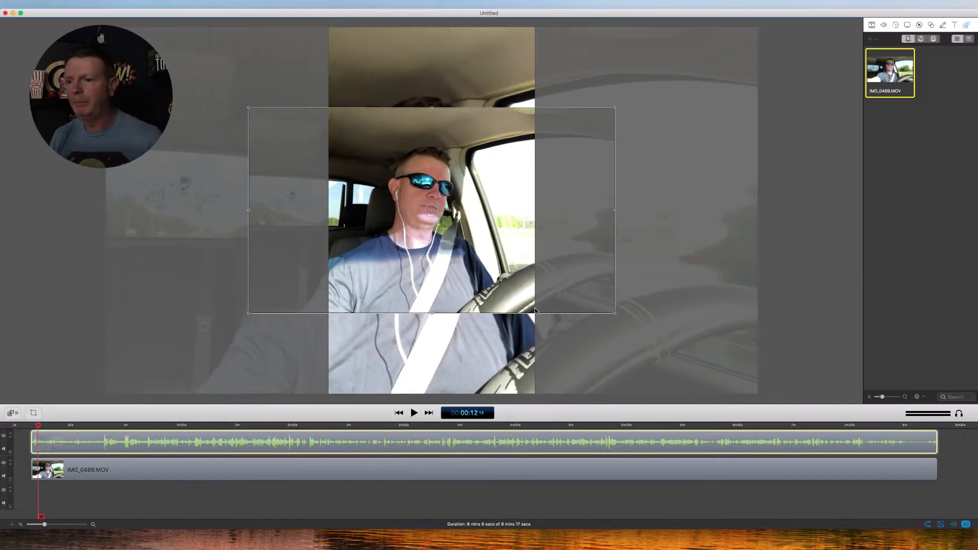
Add a Gaussian Blur video filter with a radius of 100 to the background clip and play the result
left_click(369, 467)
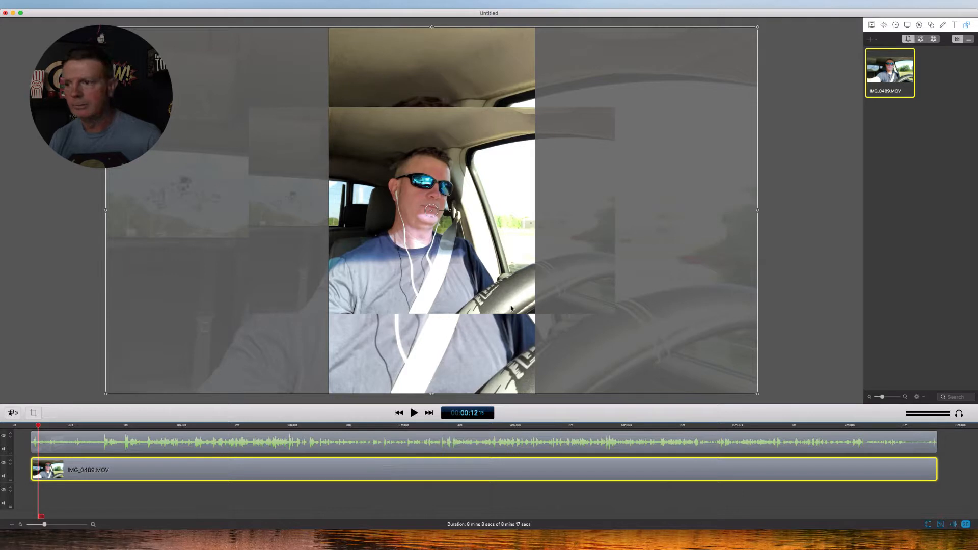
left_click(872, 26)
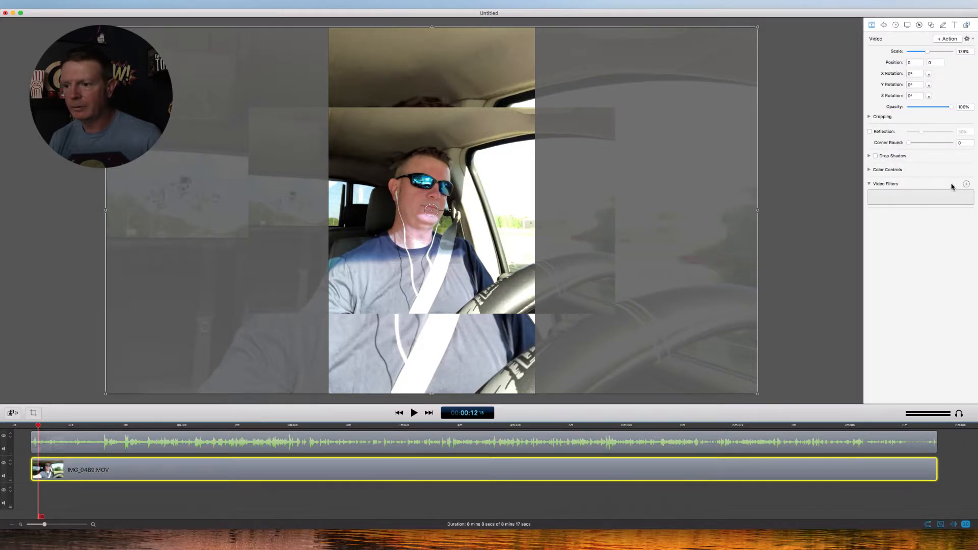
left_click(967, 184)
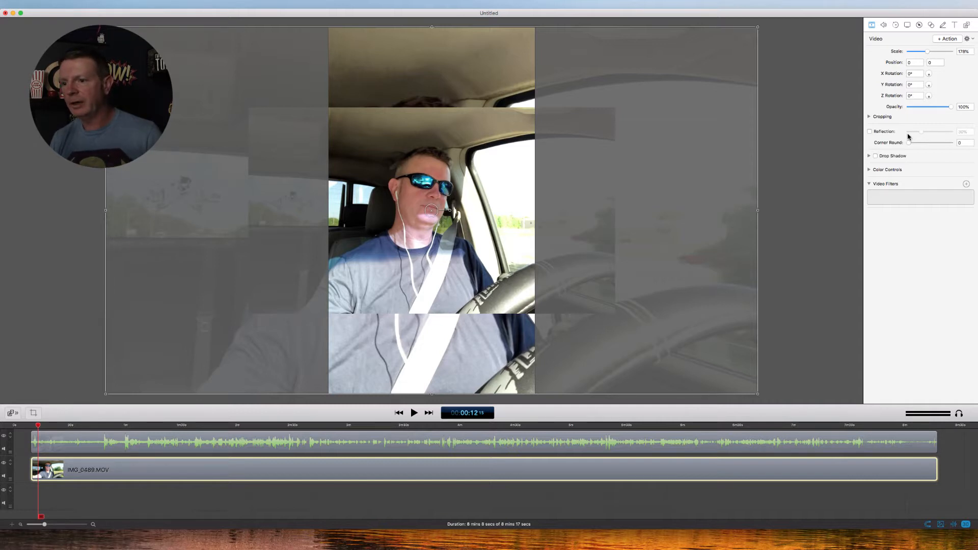
left_click(956, 171)
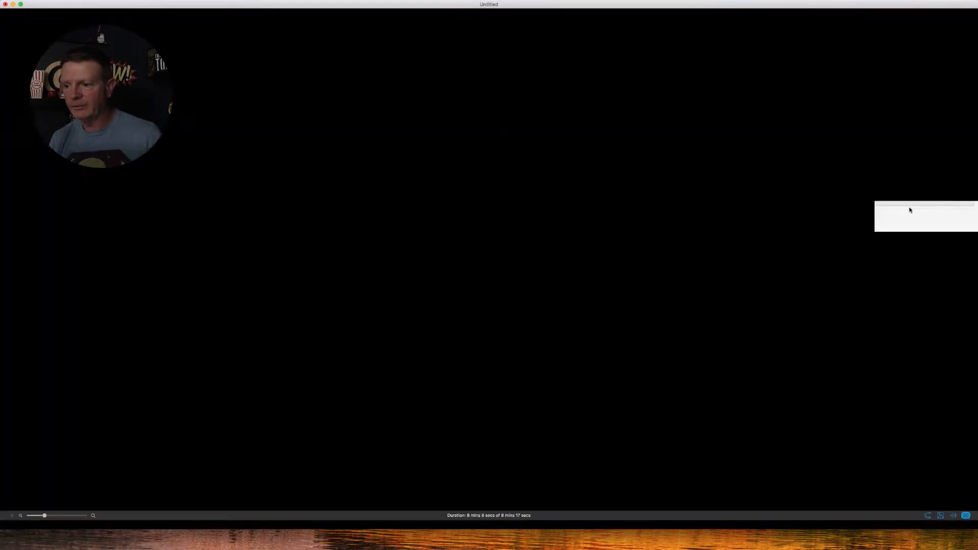
left_click_drag(910, 209, 967, 207)
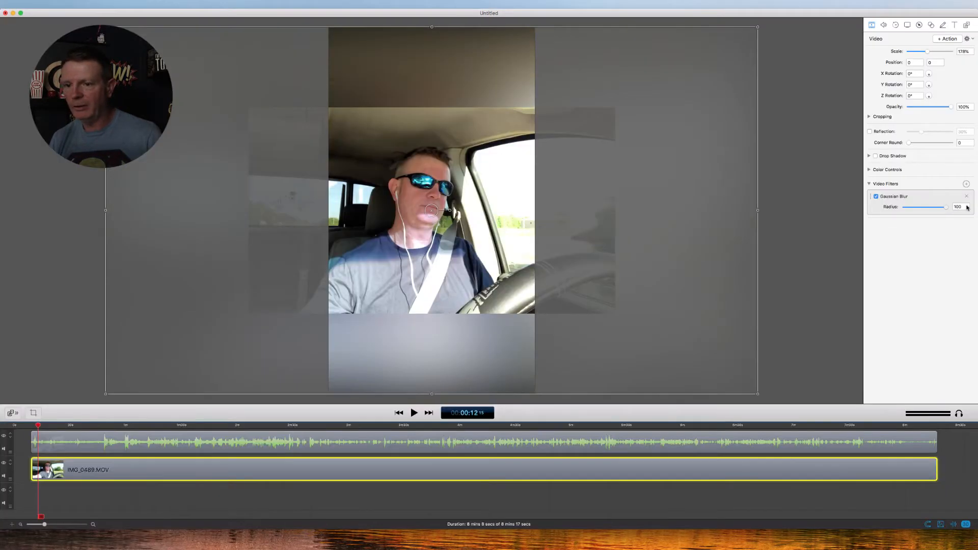
left_click(819, 254)
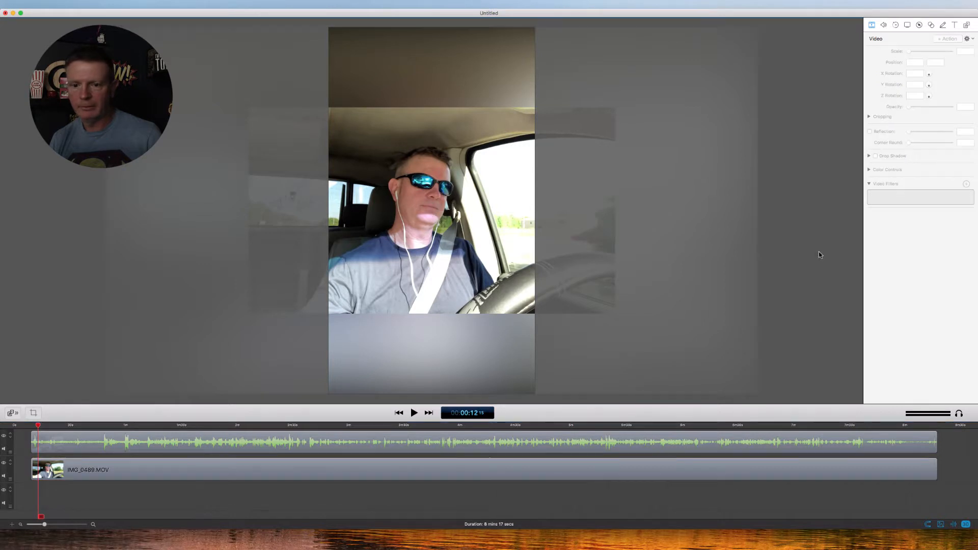
left_click(414, 413)
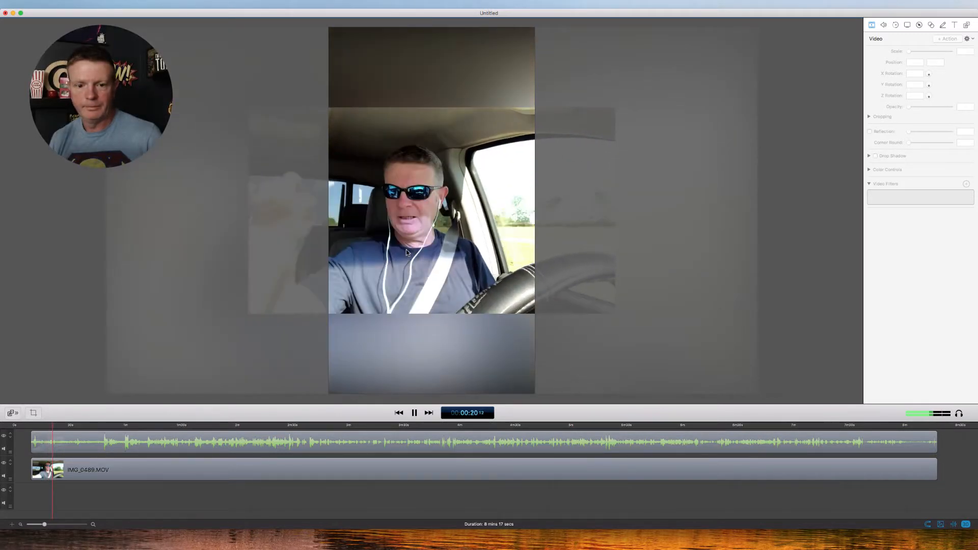
left_click(414, 413)
Scale the foreground clip to about 56% so it fits the canvas width, centered over the blurred background
left_click(409, 263)
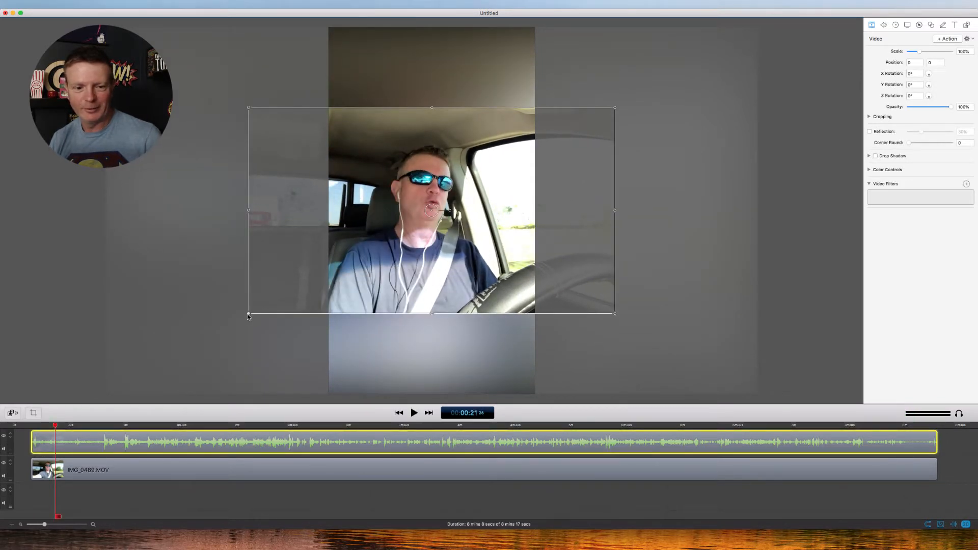
left_click_drag(248, 316, 358, 288)
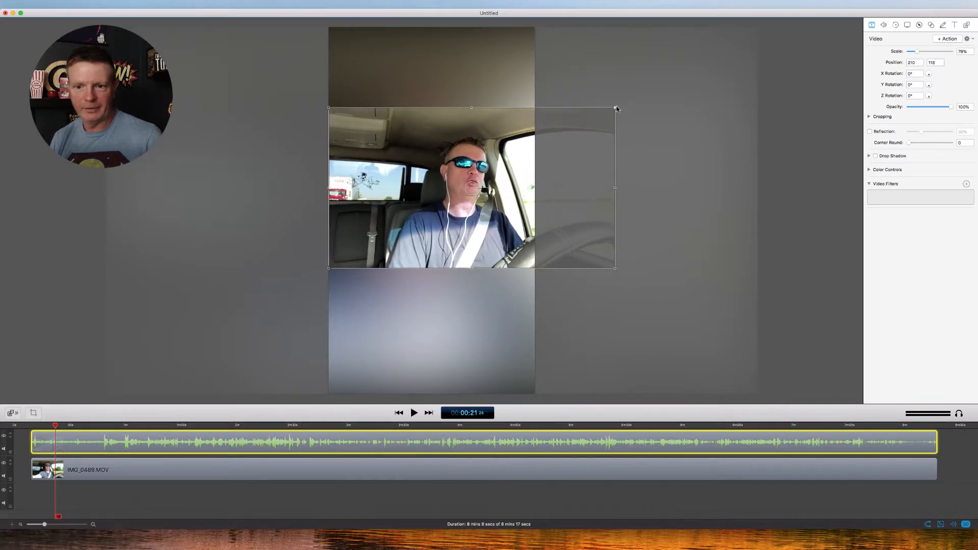
left_click_drag(616, 110, 498, 207)
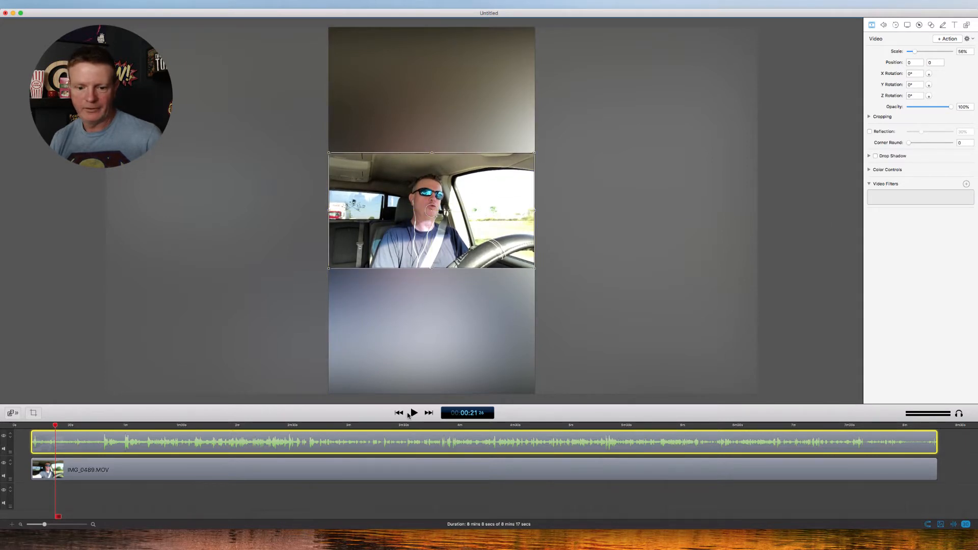
Preview the composition, remove the Gaussian Blur filter from the background clip, and play the unblurred version
left_click(413, 414)
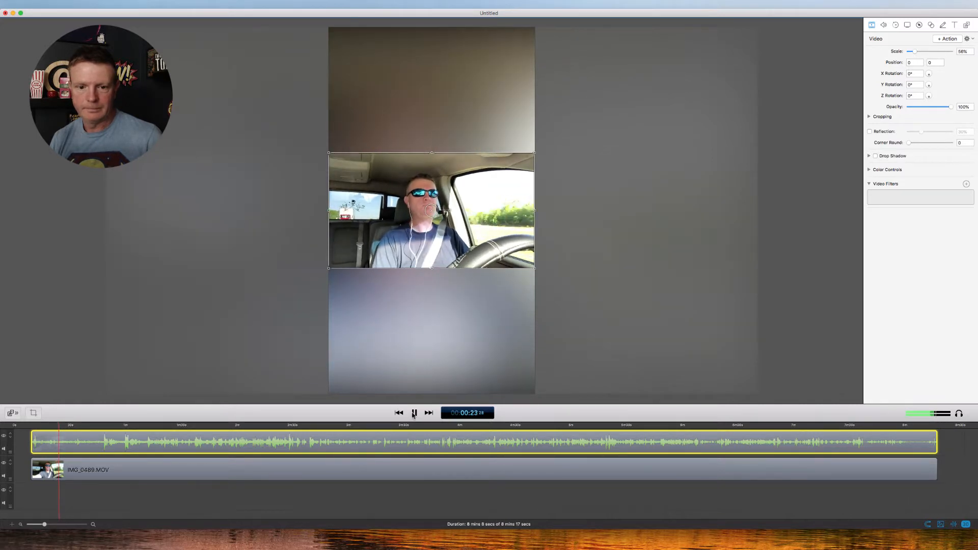
left_click(413, 414)
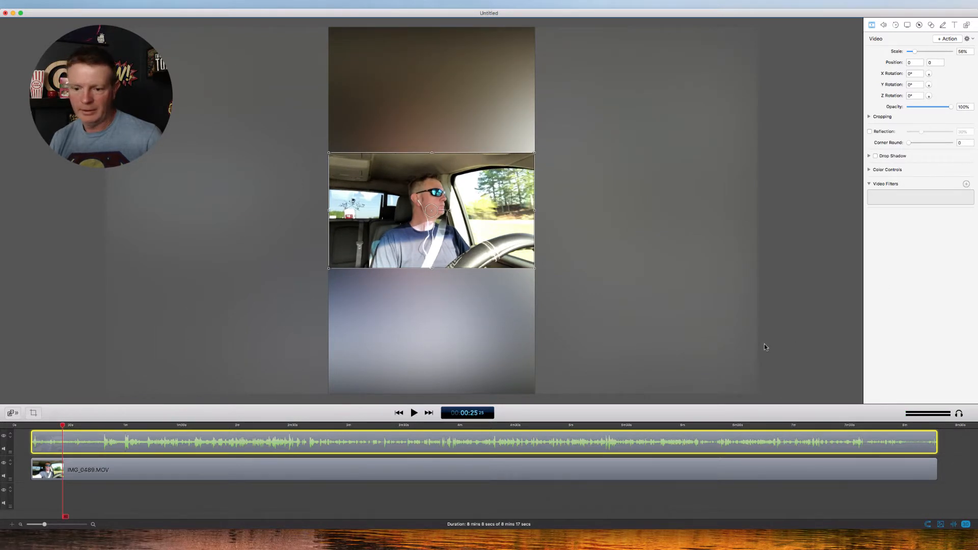
left_click(705, 467)
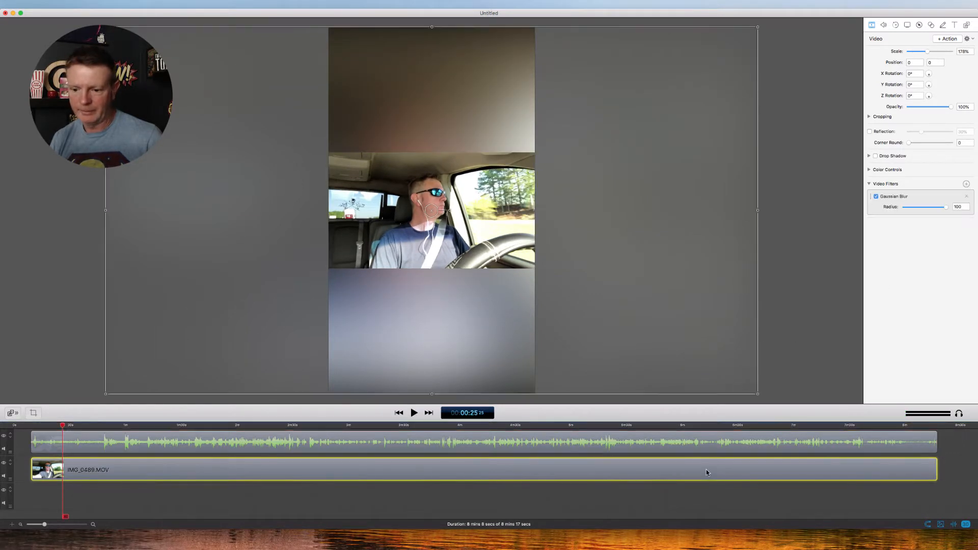
left_click(967, 197)
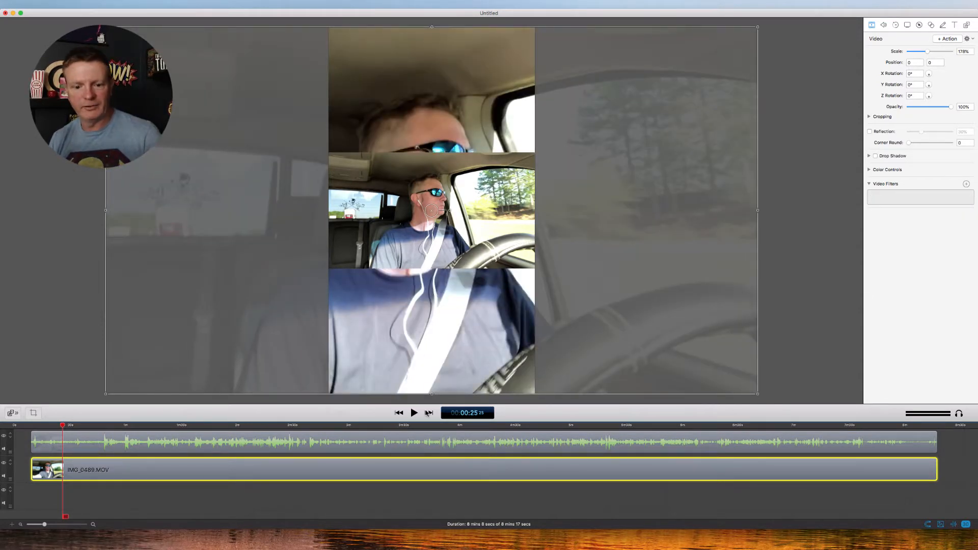
left_click(414, 414)
left_click(414, 414)
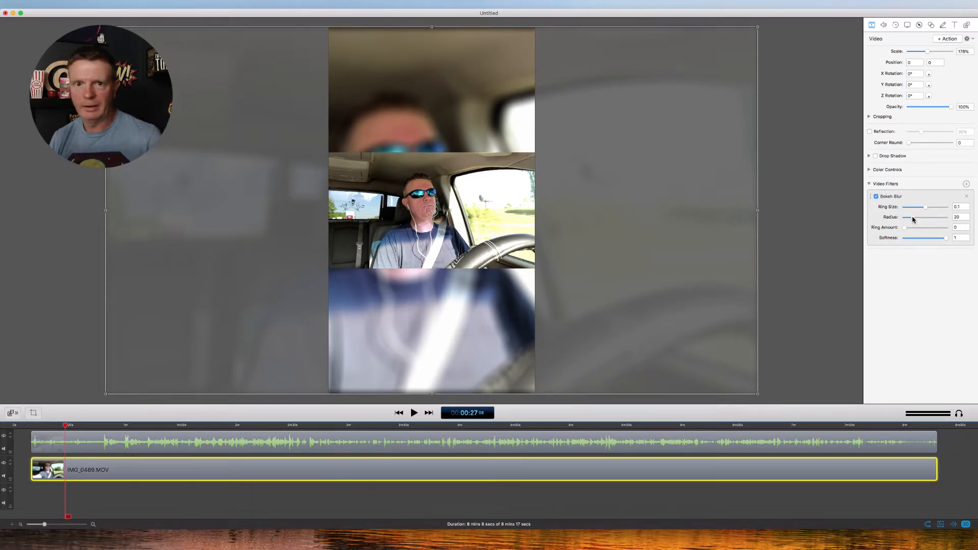
Apply a Bokeh Blur video filter with a radius of 100 to the background clip and play the result
left_click_drag(913, 219, 951, 218)
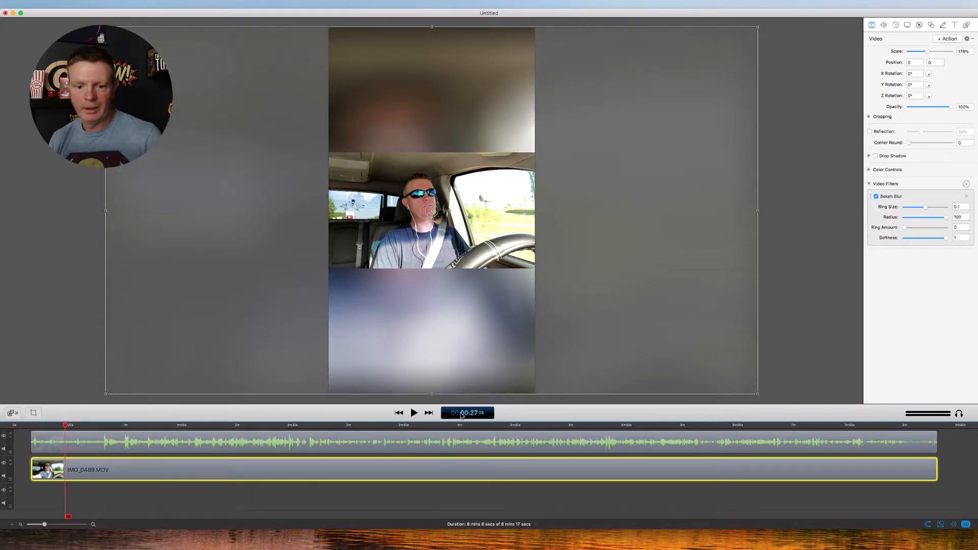
left_click(797, 283)
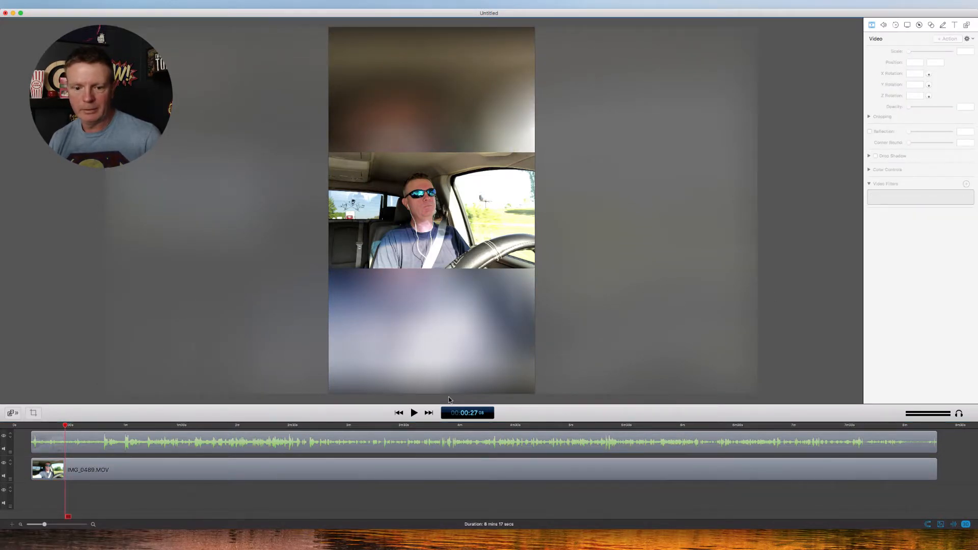
left_click(412, 413)
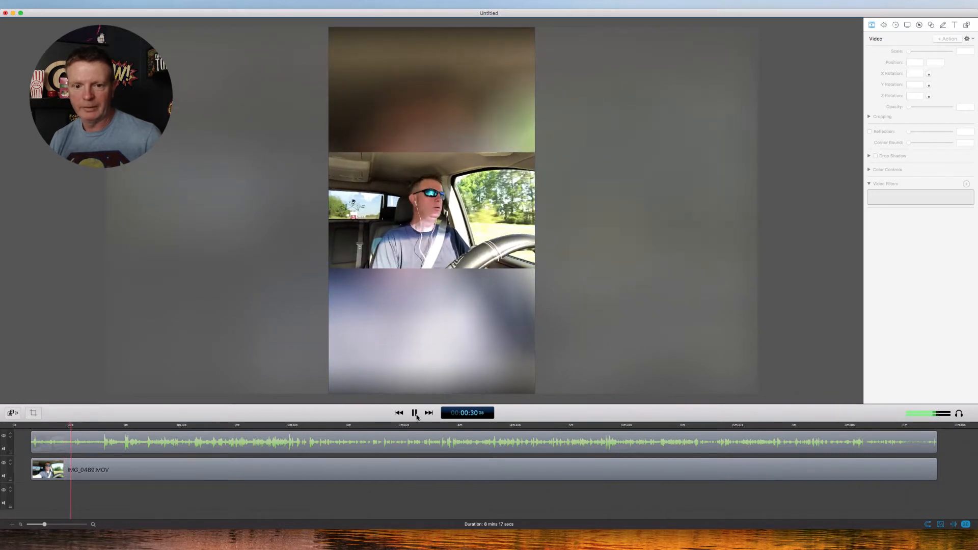
Set the foreground clip's scale to 100% and play a few seconds to check the tighter framing over the blurred background
left_click(448, 219)
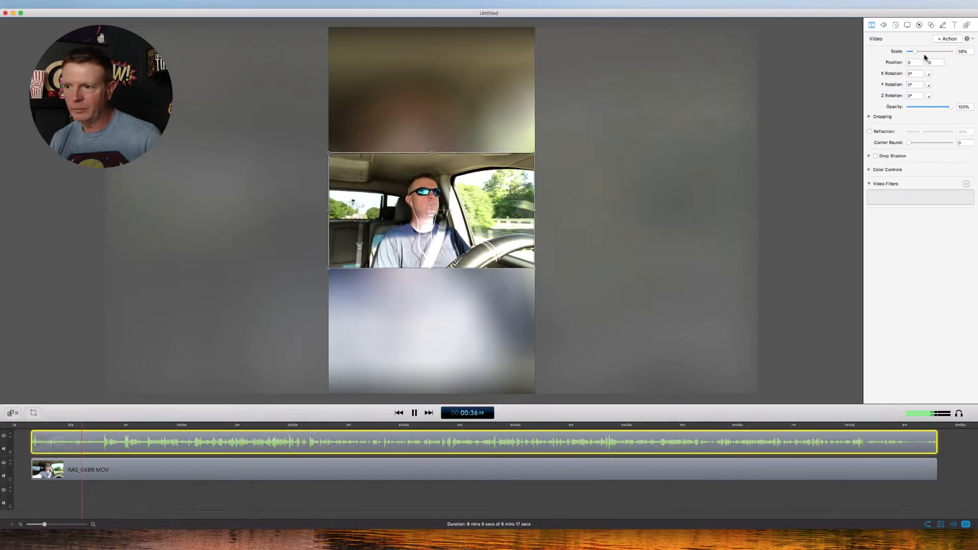
left_click_drag(915, 52, 924, 52)
double_click(963, 53)
type("100")
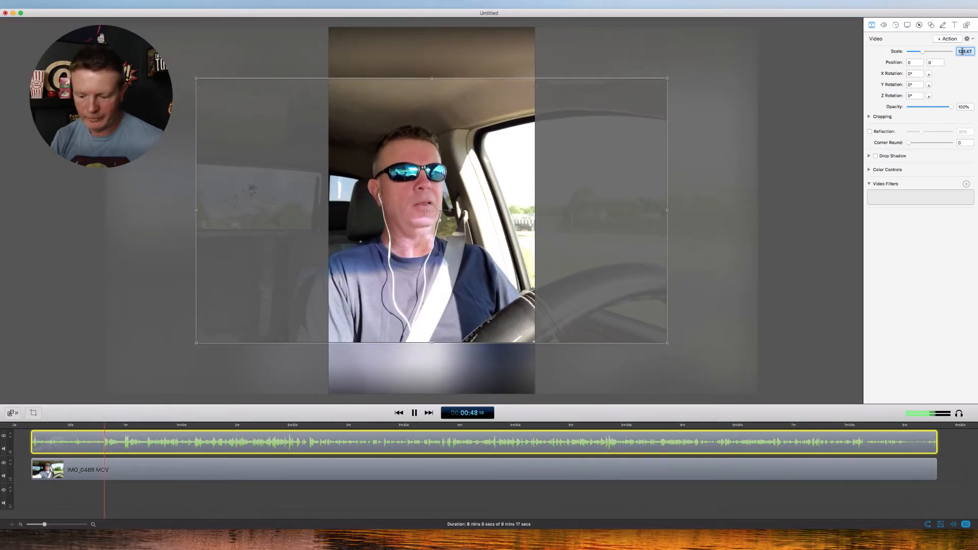
key("Return")
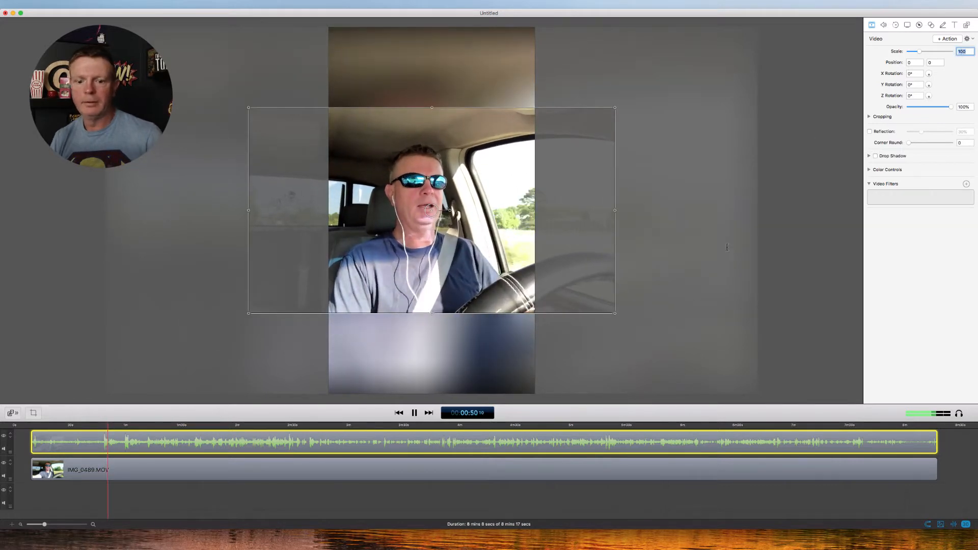
left_click(415, 413)
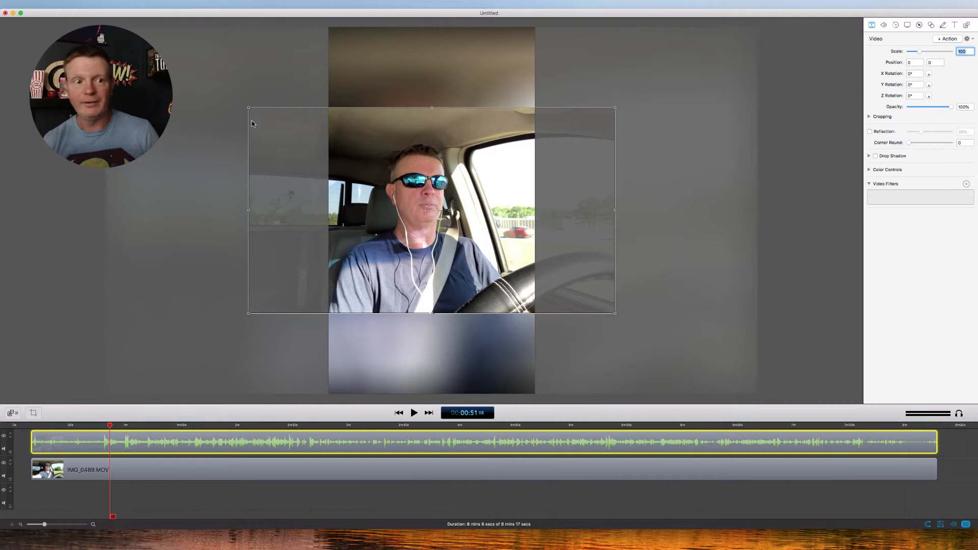
left_click(414, 413)
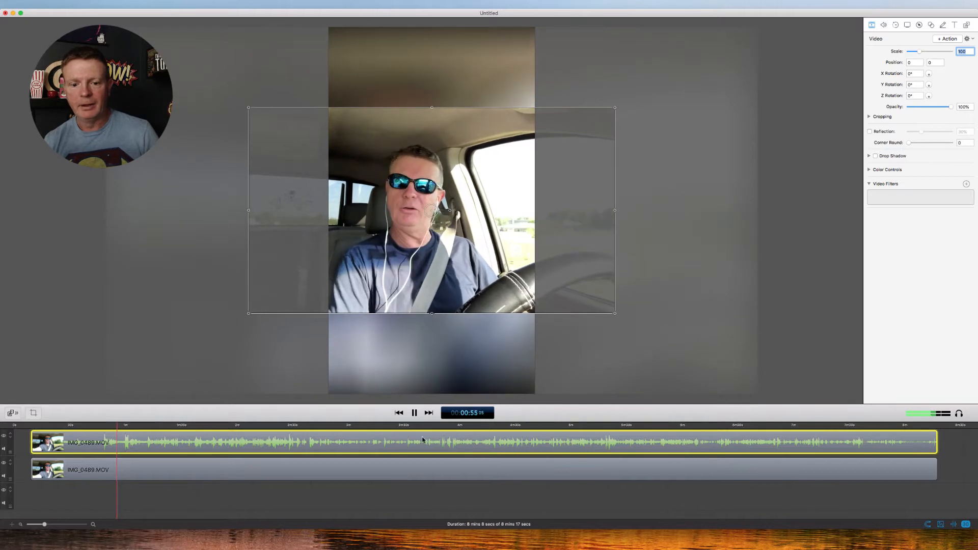
left_click(415, 414)
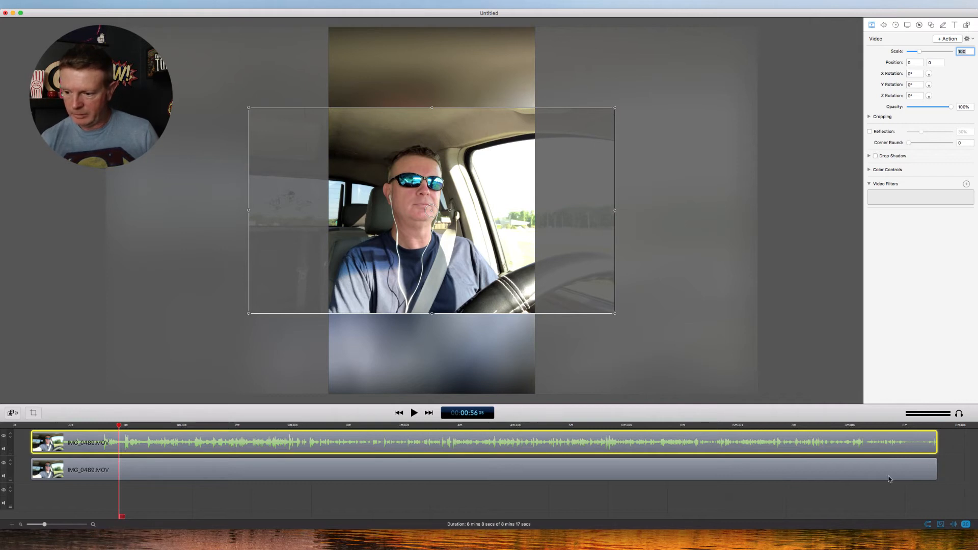
left_click(676, 547)
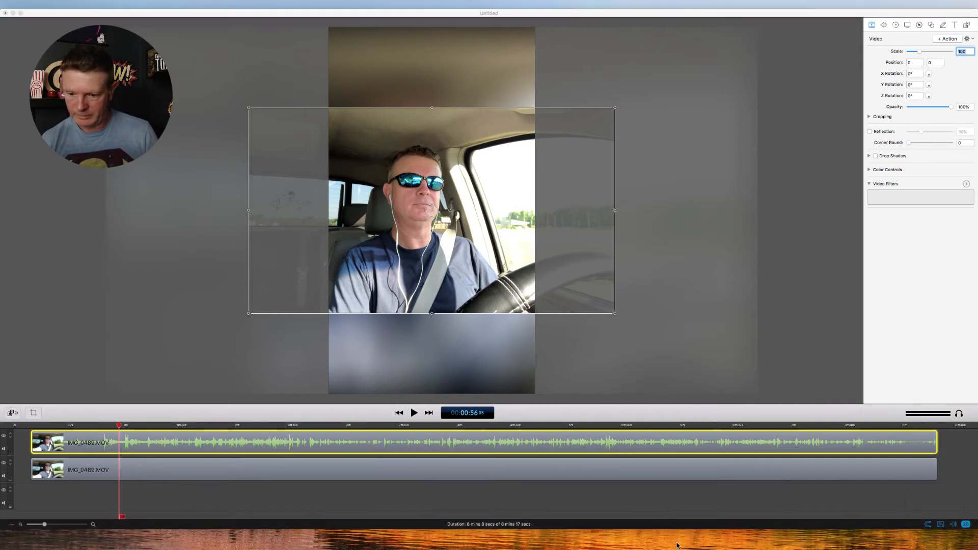